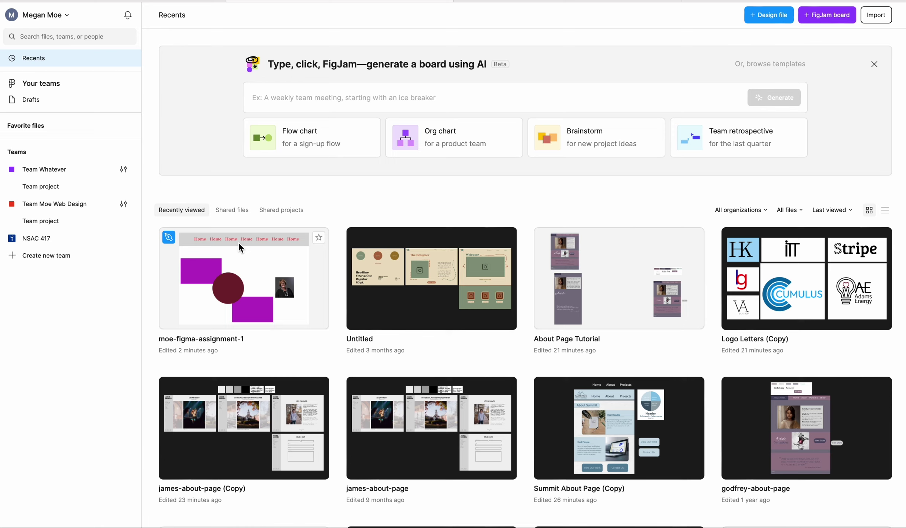
# - Open the moe-figma-assignment-1 design file and rename it moe-figma-assignments
pyautogui.doubleClick(239, 242)
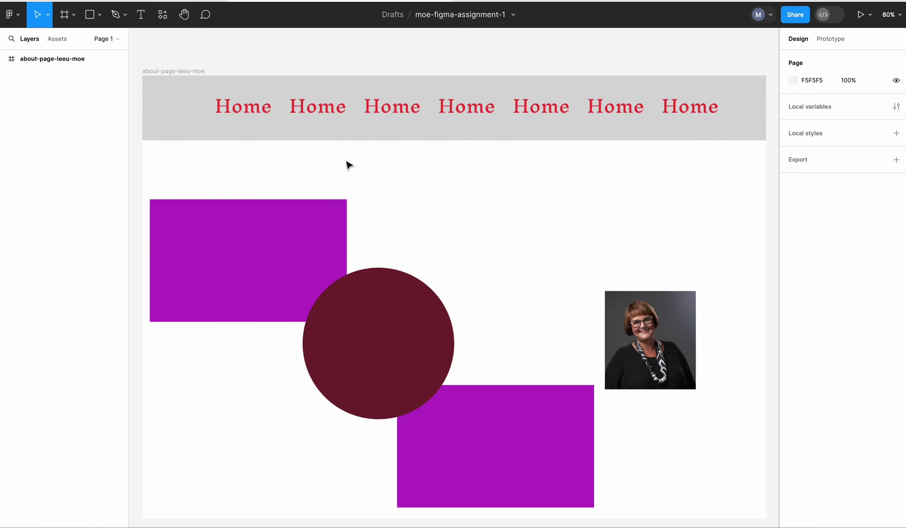
pyautogui.scroll(-3, 347, 165)
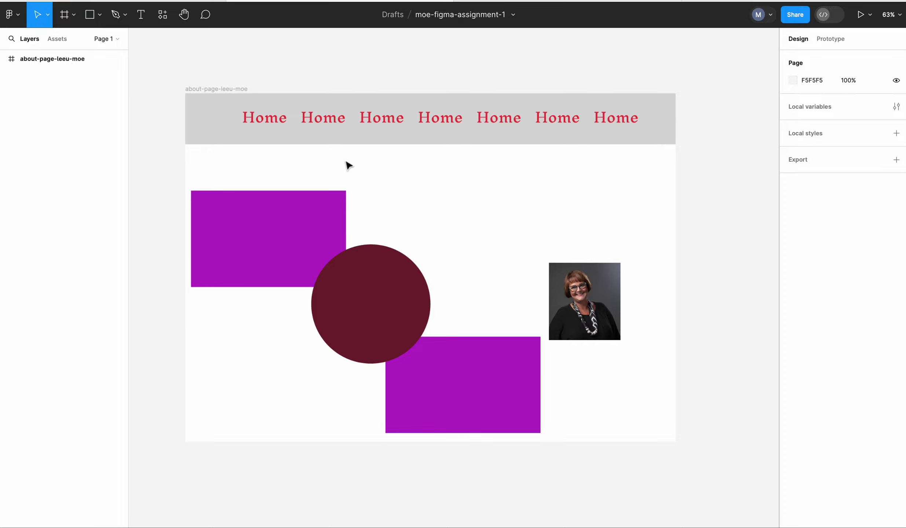
pyautogui.scroll(-2, 347, 165)
pyautogui.scroll(-1, 347, 166)
pyautogui.scroll(-1, 347, 164)
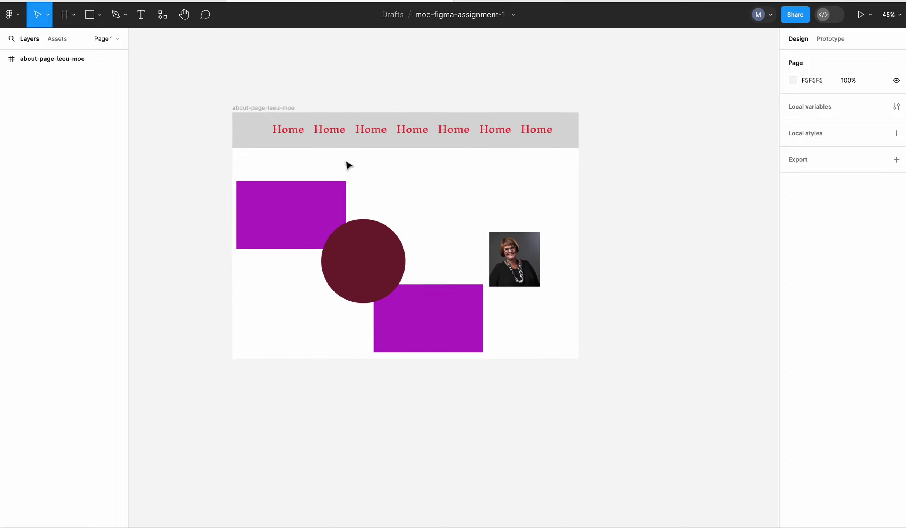
pyautogui.scroll(-1, 347, 165)
pyautogui.scroll(-1, 347, 165)
pyautogui.scroll(-1, 346, 165)
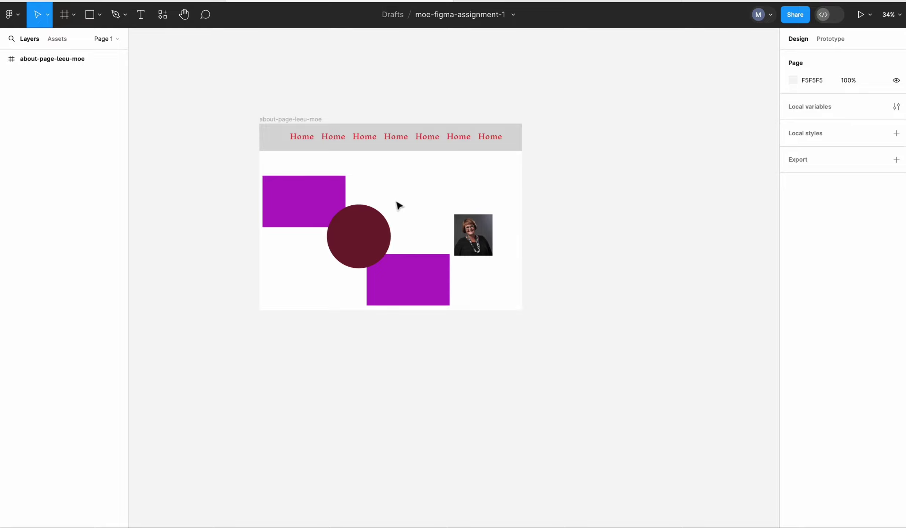
pyautogui.scroll(-1, 412, 186)
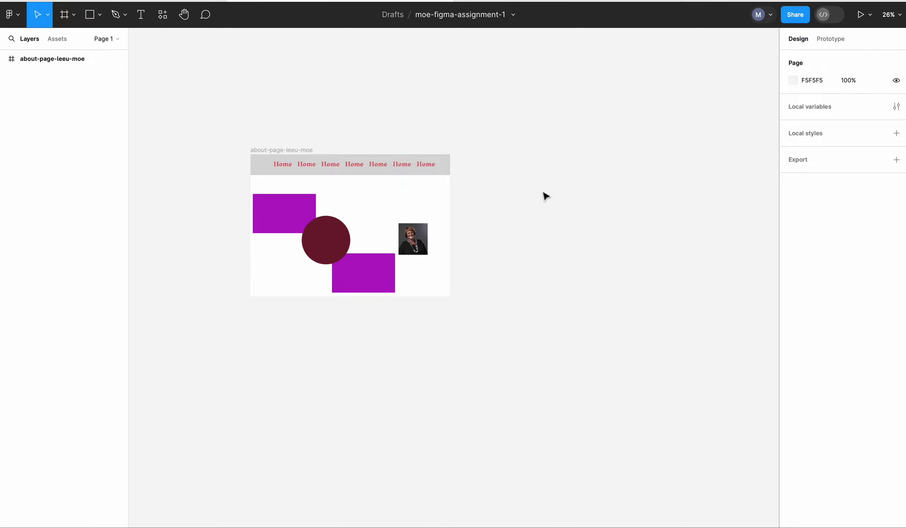
pyautogui.doubleClick(449, 16)
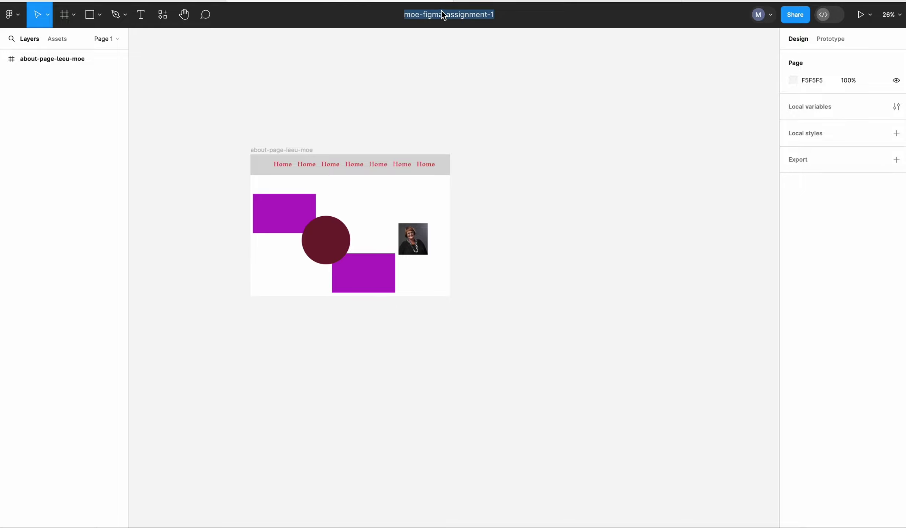
pyautogui.doubleClick(468, 17)
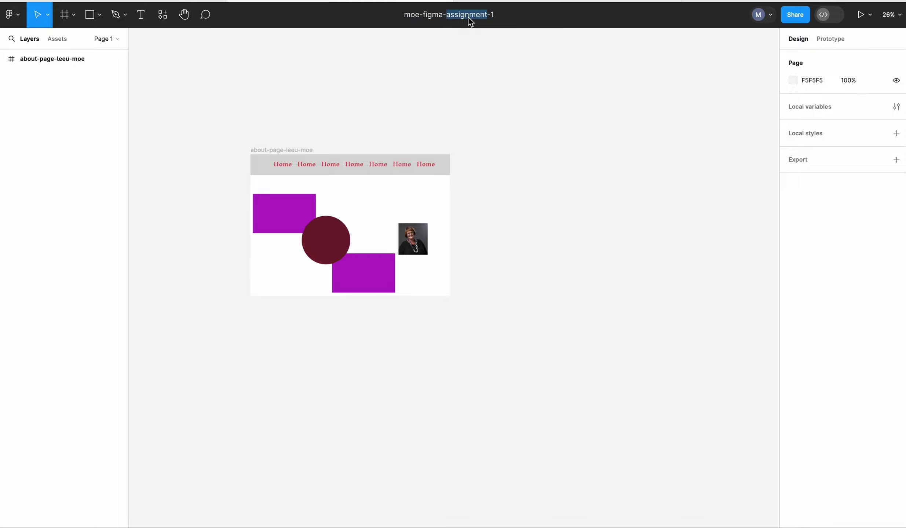
pyautogui.click(496, 16)
pyautogui.press('BackSpace')
pyautogui.write('s')
pyautogui.press('Return')
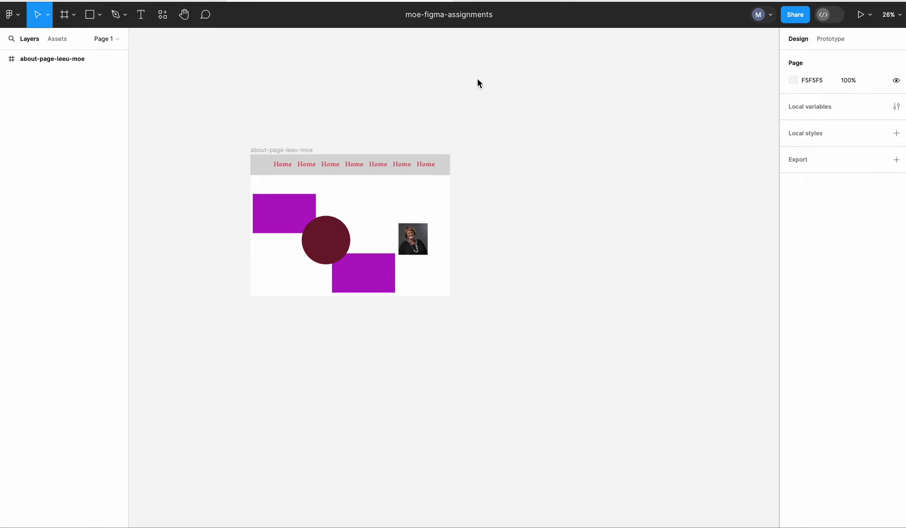
# - Move the about page frame up-left and draw a blank 1542×1000 Frame 1 beside it
pyautogui.click(289, 152)
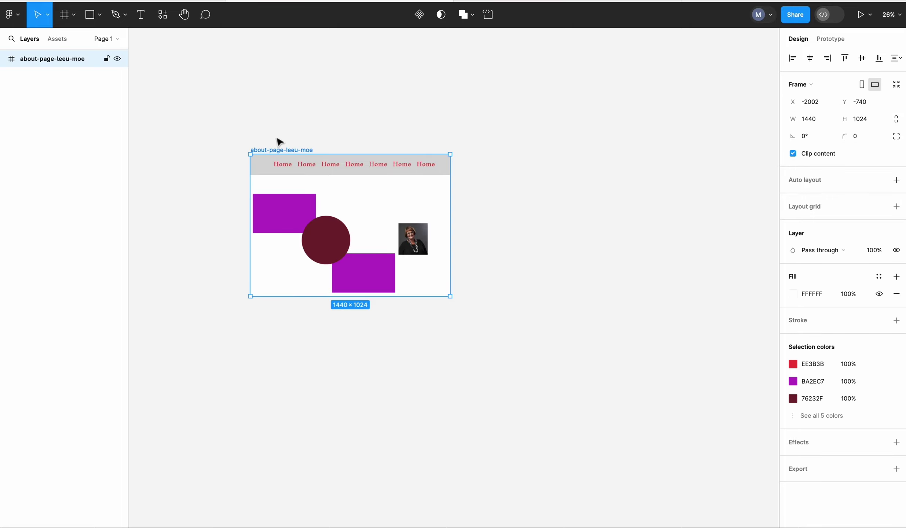
pyautogui.moveTo(291, 150); pyautogui.dragTo(195, 79)
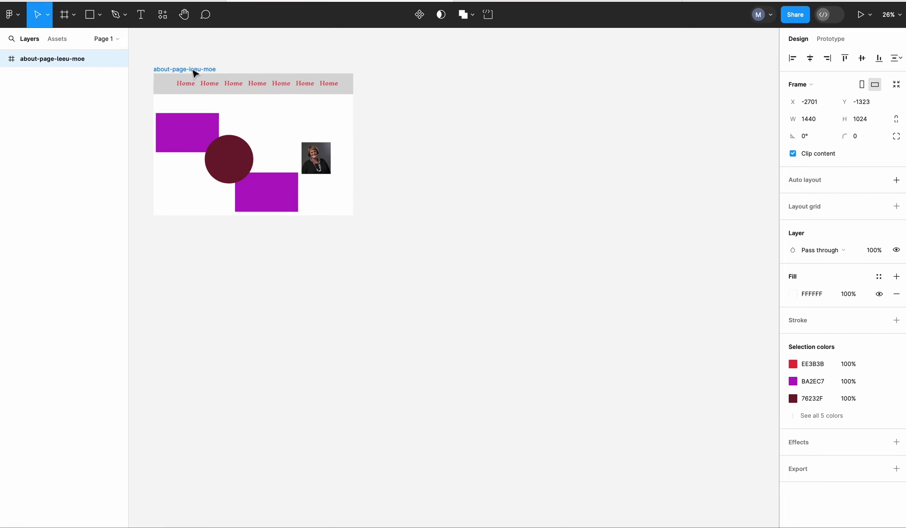
pyautogui.click(75, 17)
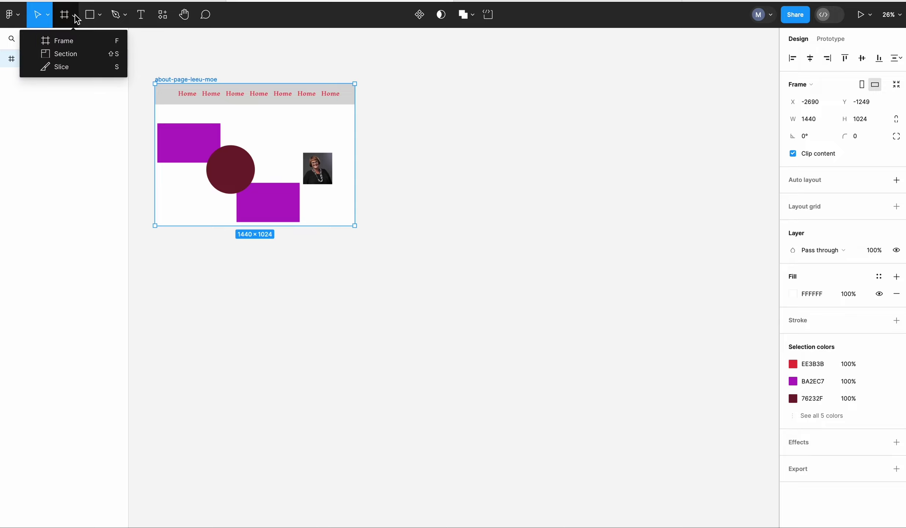
pyautogui.click(68, 43)
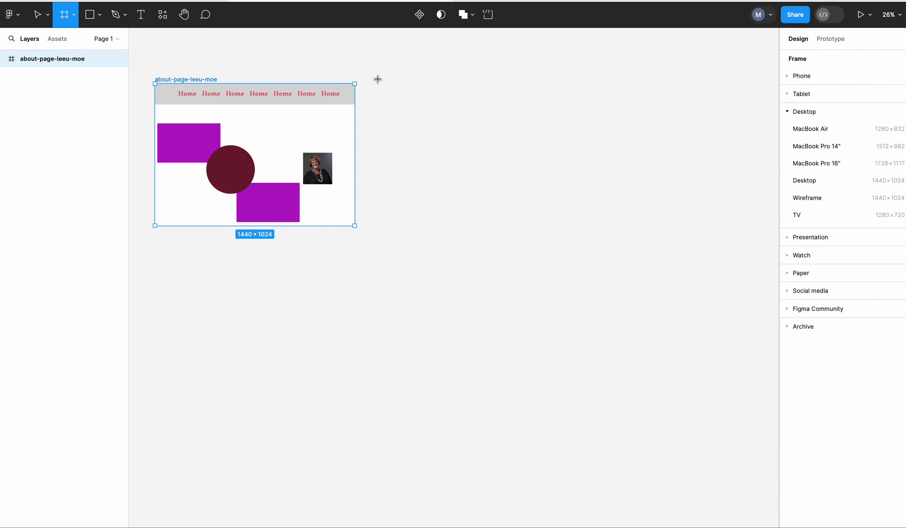
pyautogui.moveTo(399, 83); pyautogui.dragTo(612, 224)
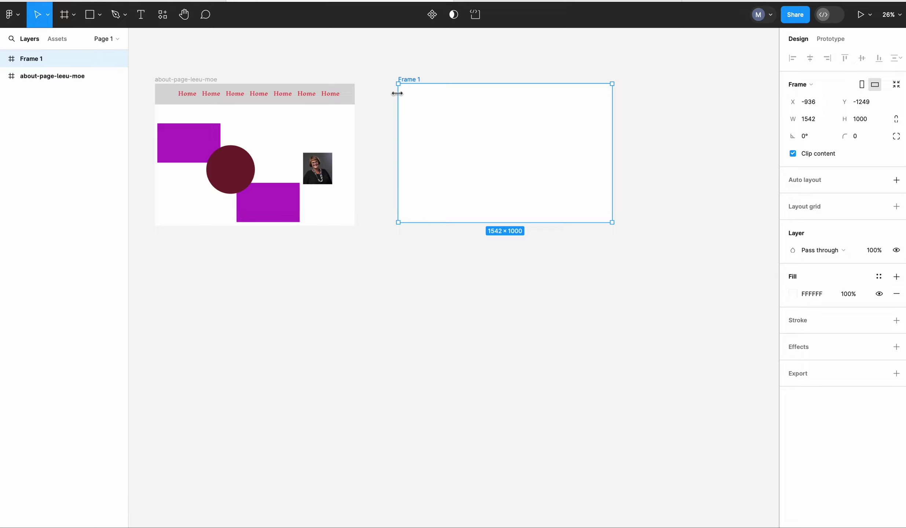
# - Add a 1440×1024 Wireframe preset frame and place it right of Frame 1
pyautogui.click(73, 15)
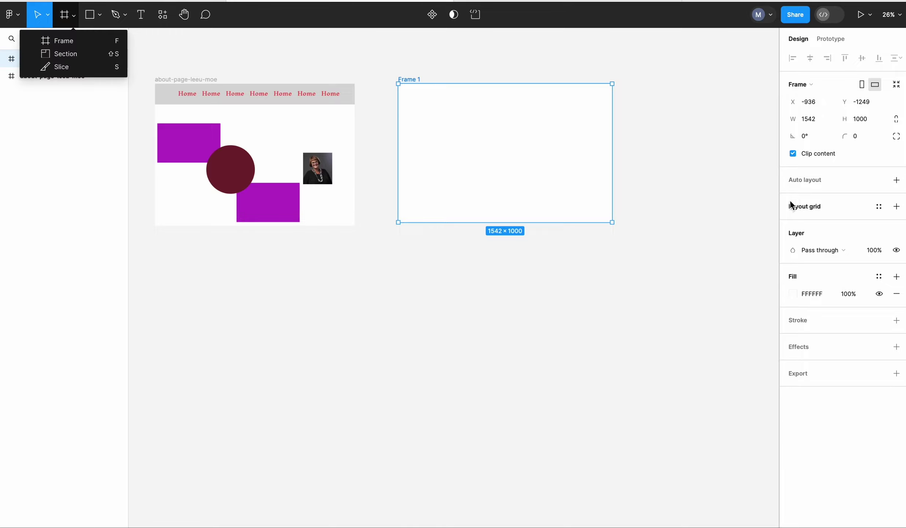
pyautogui.click(81, 41)
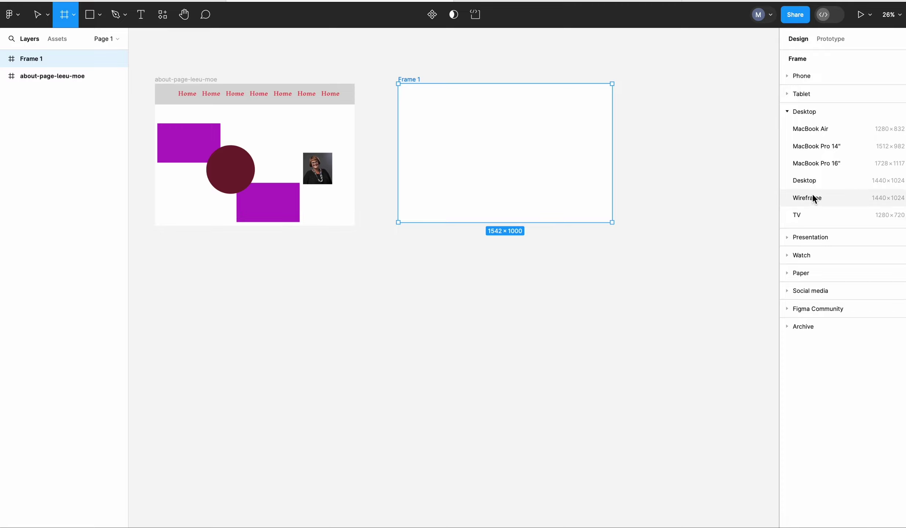
pyautogui.click(800, 196)
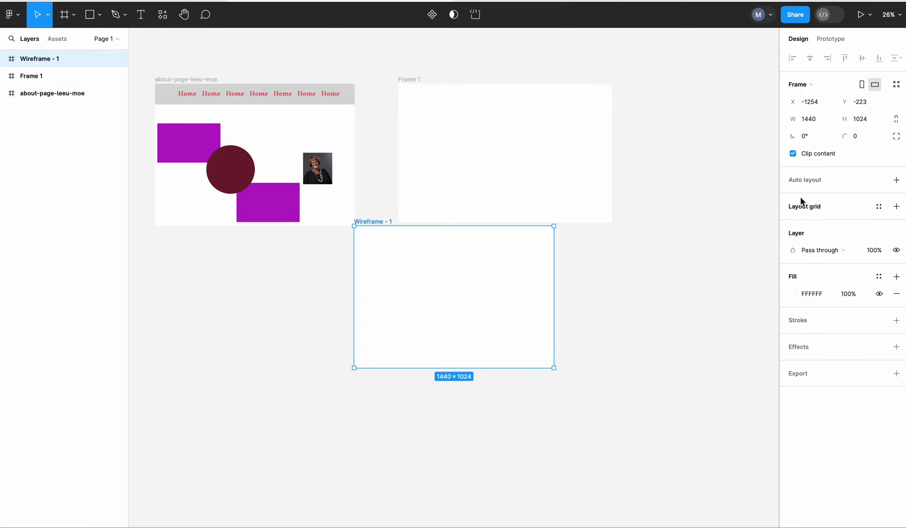
pyautogui.moveTo(372, 225); pyautogui.dragTo(664, 79)
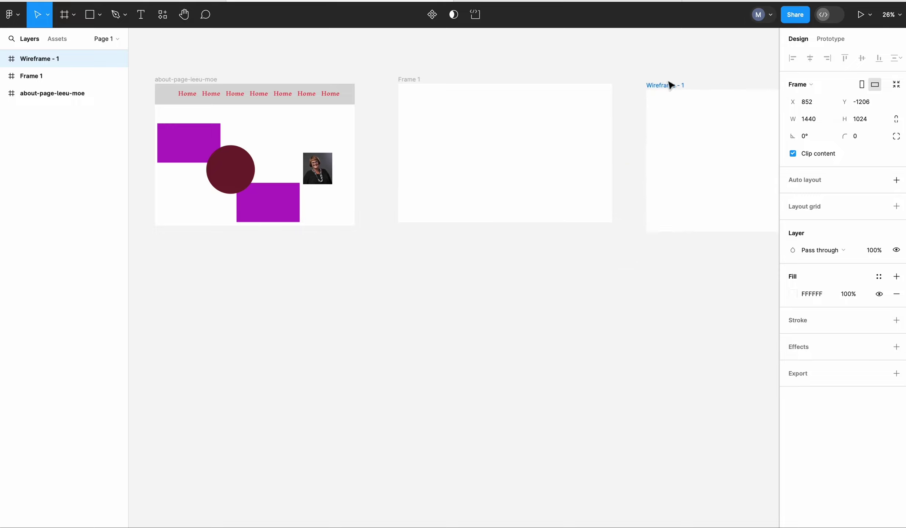
# - Name Frame 1 moe-logo-tutorial-1
pyautogui.click(413, 81)
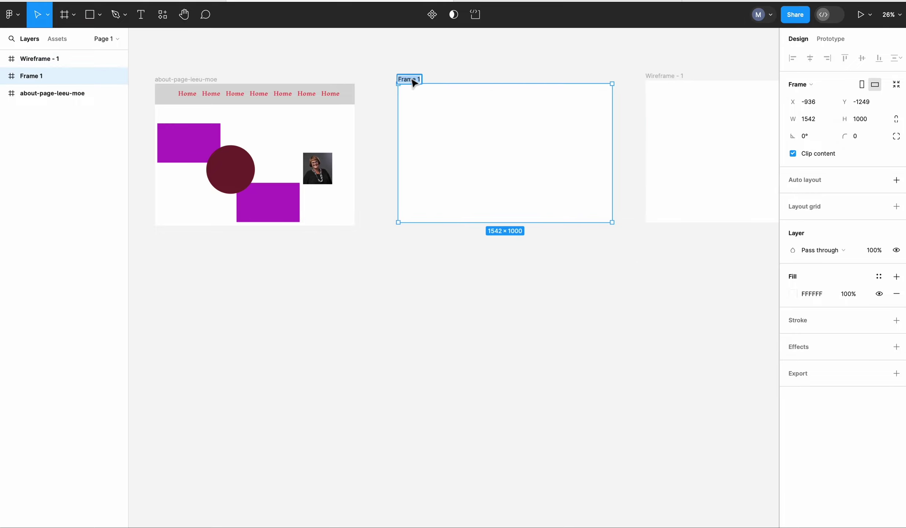
pyautogui.write('moe-log')
pyautogui.write('o-tu')
pyautogui.write('torial-1')
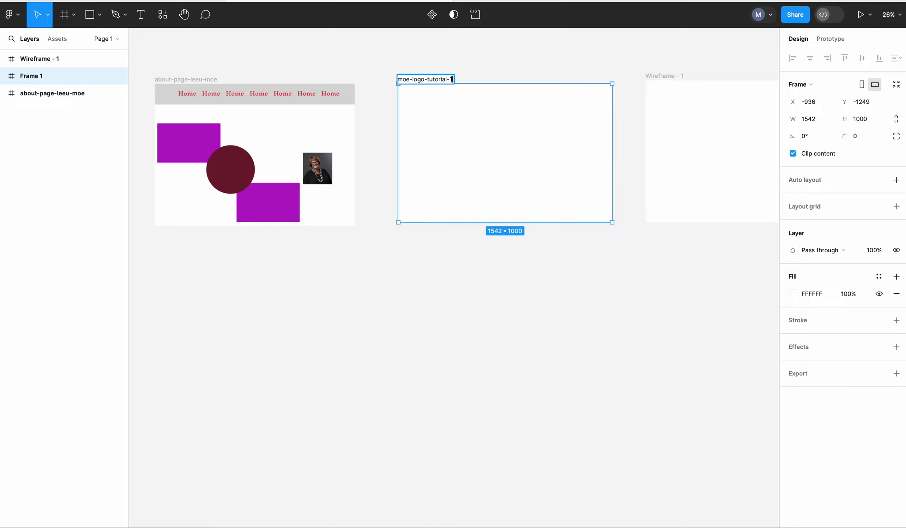
pyautogui.click(666, 77)
pyautogui.click(418, 81)
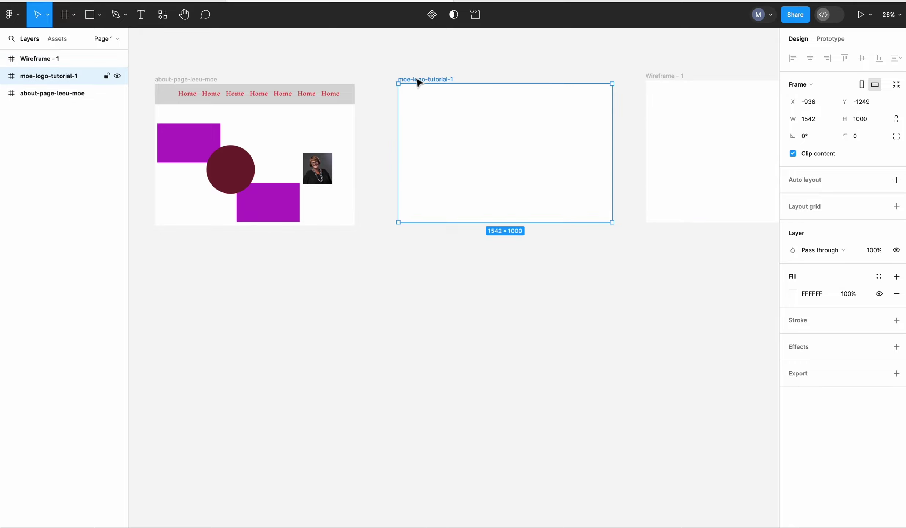
pyautogui.doubleClick(433, 81)
pyautogui.hotkey('ctrl', 'c')
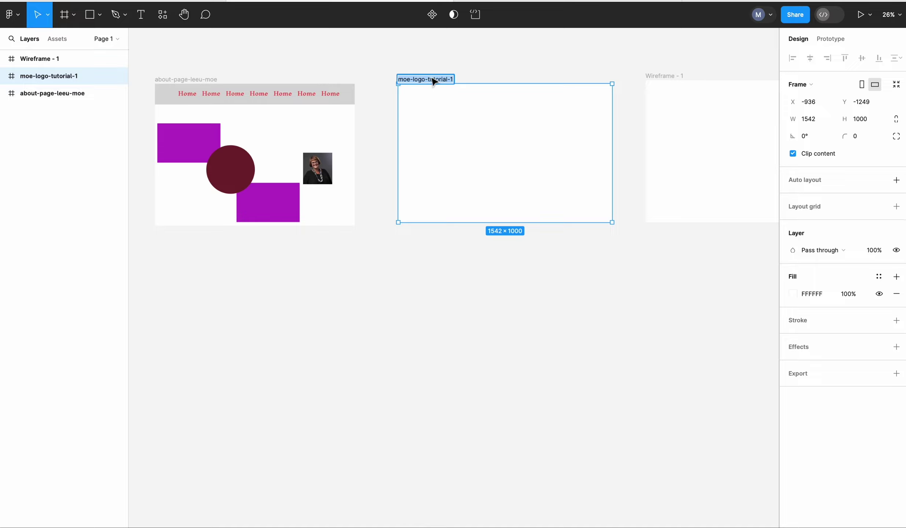
# - Name the Wireframe - 1 frame moe-logo-tutorial-2 by pasting and editing the first name
pyautogui.click(661, 77)
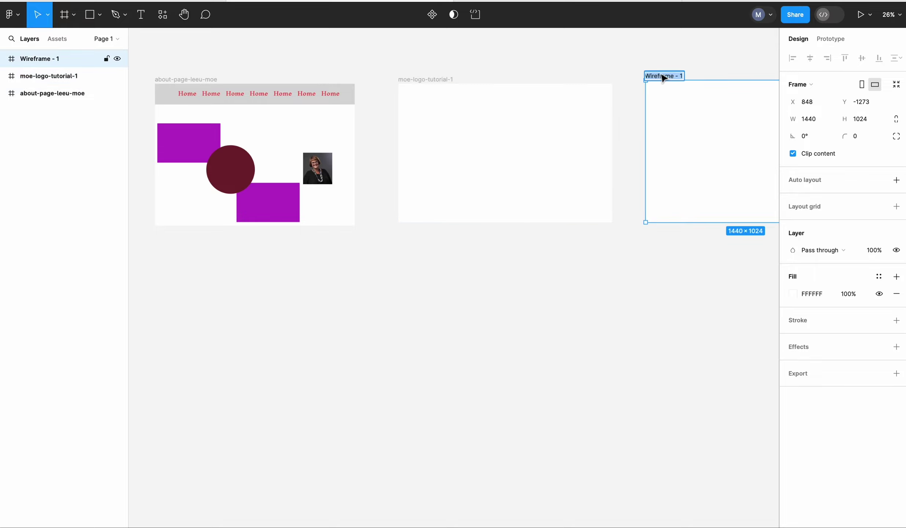
pyautogui.hotkey('ctrl', 'v')
pyautogui.press('BackSpace')
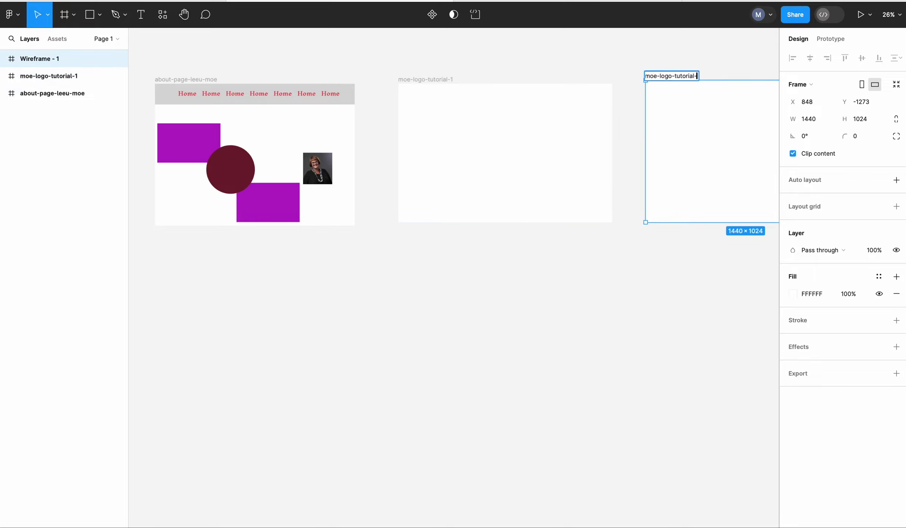
pyautogui.write('2')
# - Confirm the moe-logo-tutorial-2 name and add a 1440×1024 frame below the about page
pyautogui.click(379, 286)
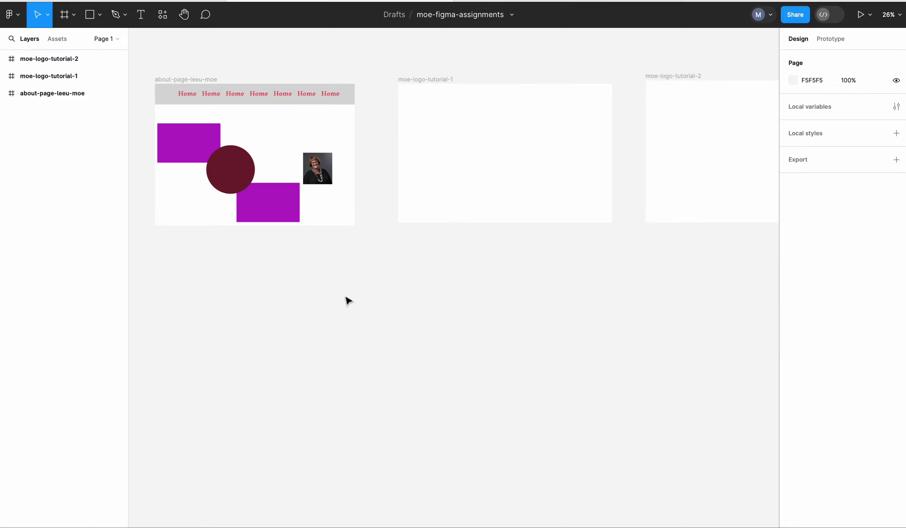
pyautogui.click(63, 18)
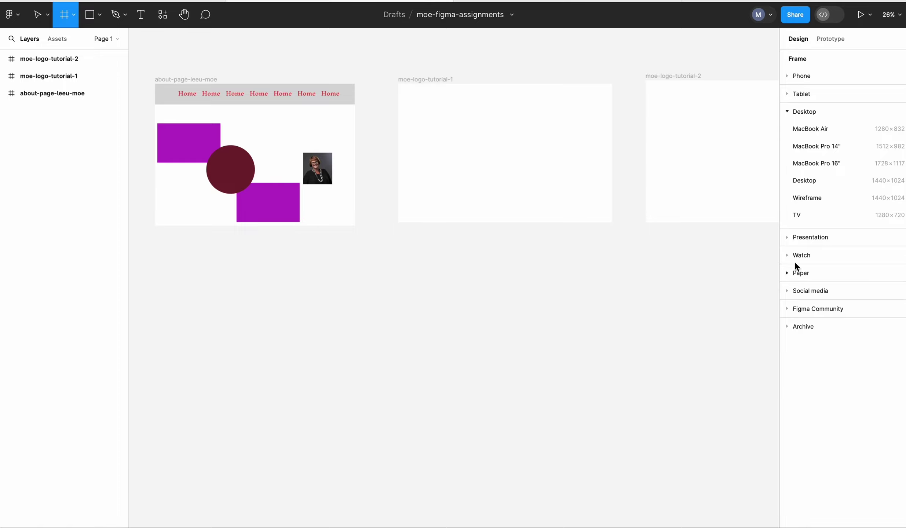
pyautogui.click(807, 199)
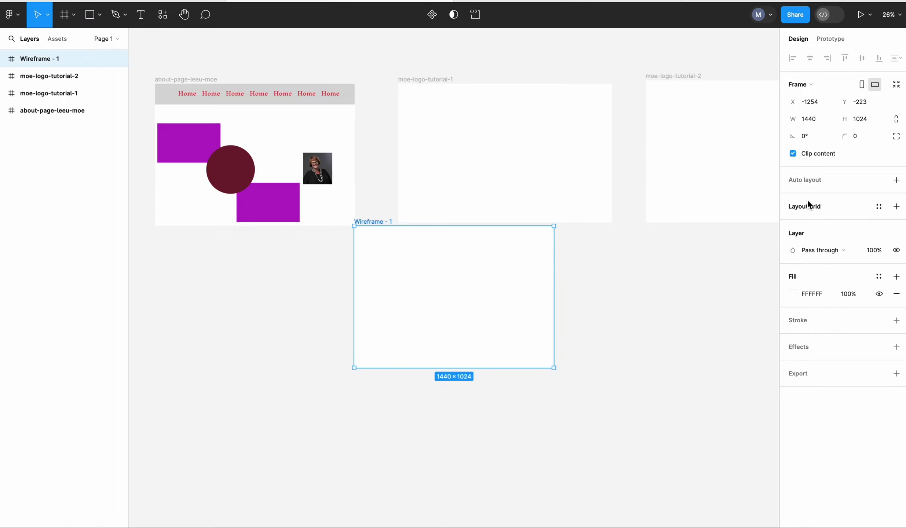
pyautogui.moveTo(374, 222)
pyautogui.mouseDown()
pyautogui.moveTo(280, 305)
pyautogui.moveTo(176, 288)
pyautogui.mouseUp()
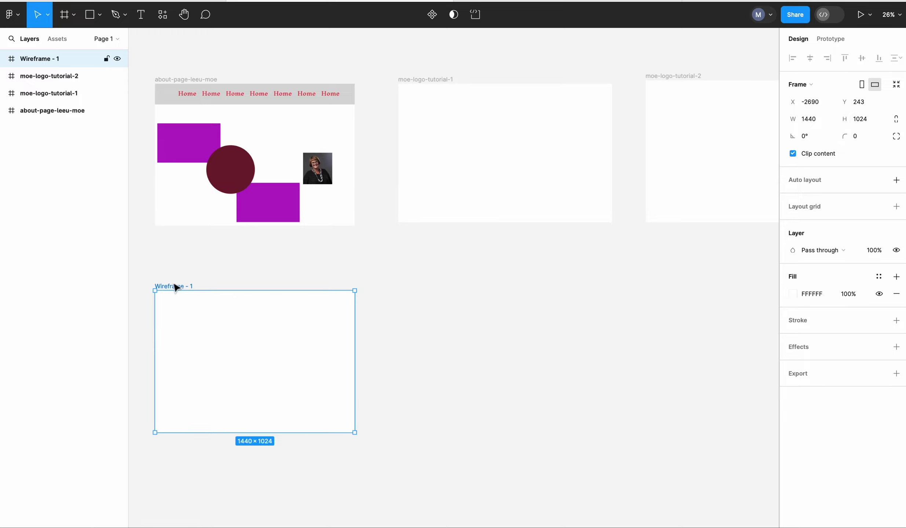
# - Rename the new frame moe-homepage
pyautogui.doubleClick(176, 287)
pyautogui.click(160, 285)
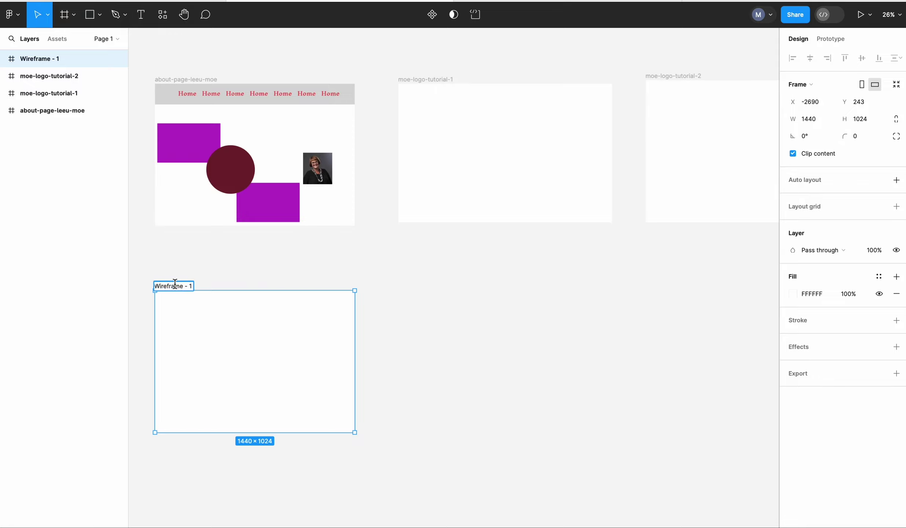
pyautogui.doubleClick(174, 286)
pyautogui.write('moe-')
pyautogui.write('homepage')
pyautogui.press('Delete')
pyautogui.press('Delete')
pyautogui.press('Delete')
pyautogui.press('Return')
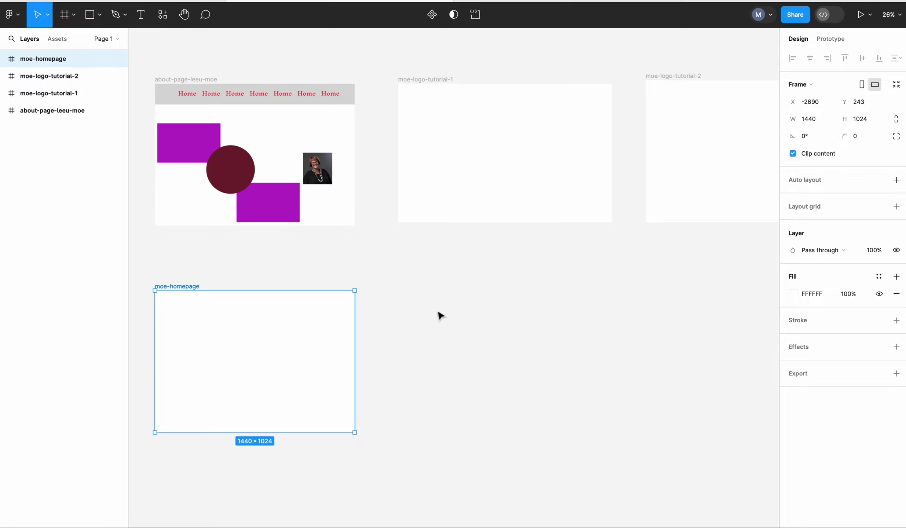
pyautogui.click(438, 315)
pyautogui.click(429, 80)
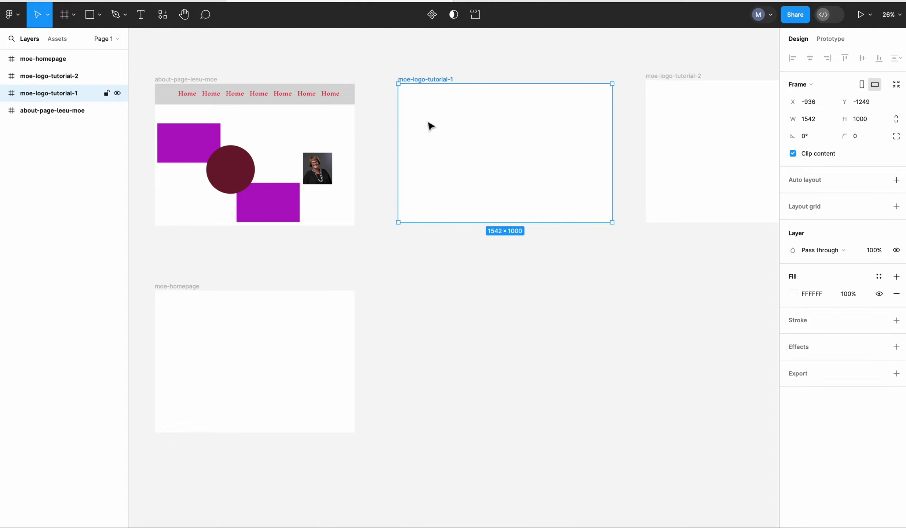
pyautogui.click(681, 79)
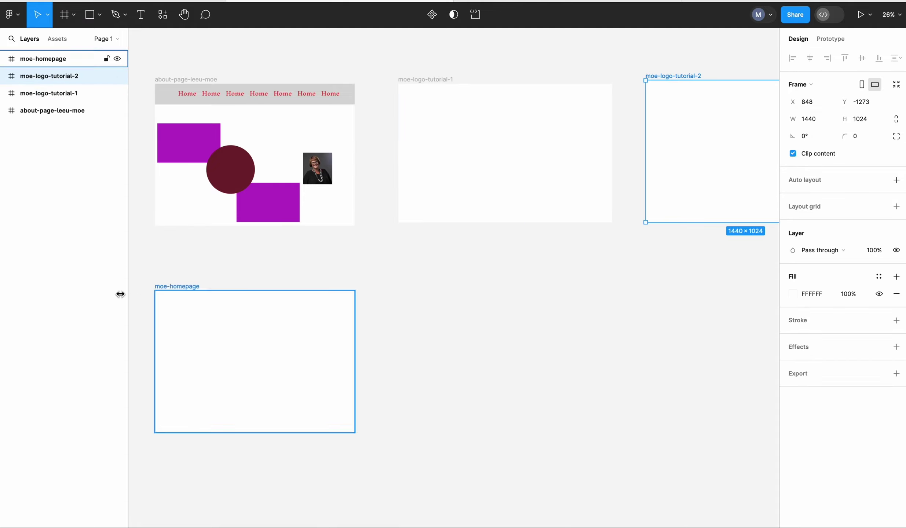
pyautogui.click(174, 286)
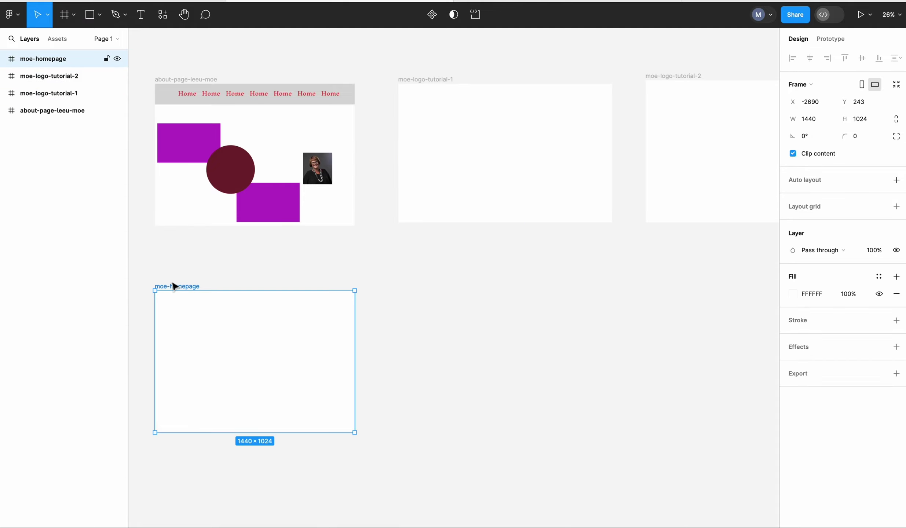
pyautogui.click(426, 81)
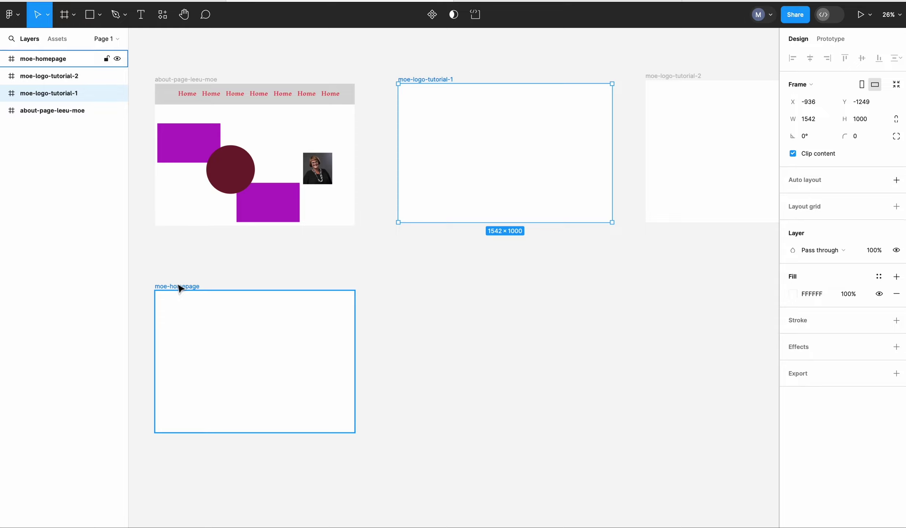
pyautogui.click(180, 288)
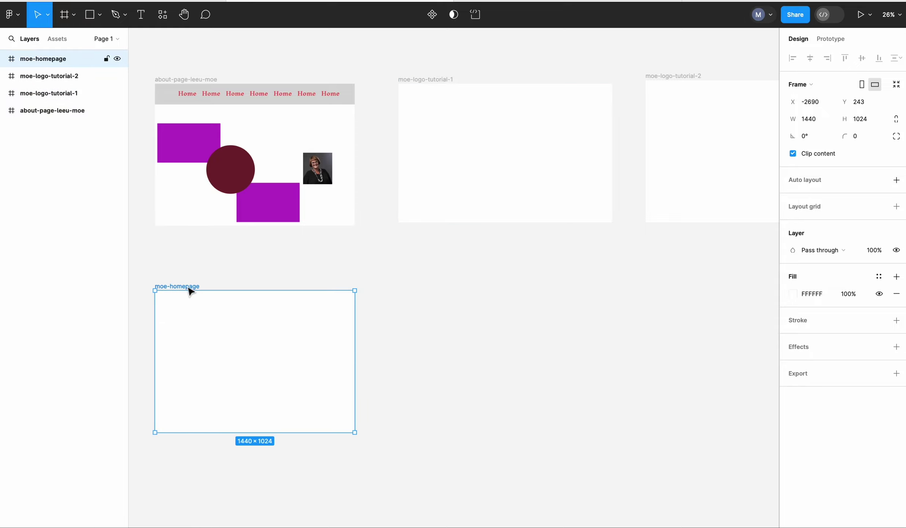